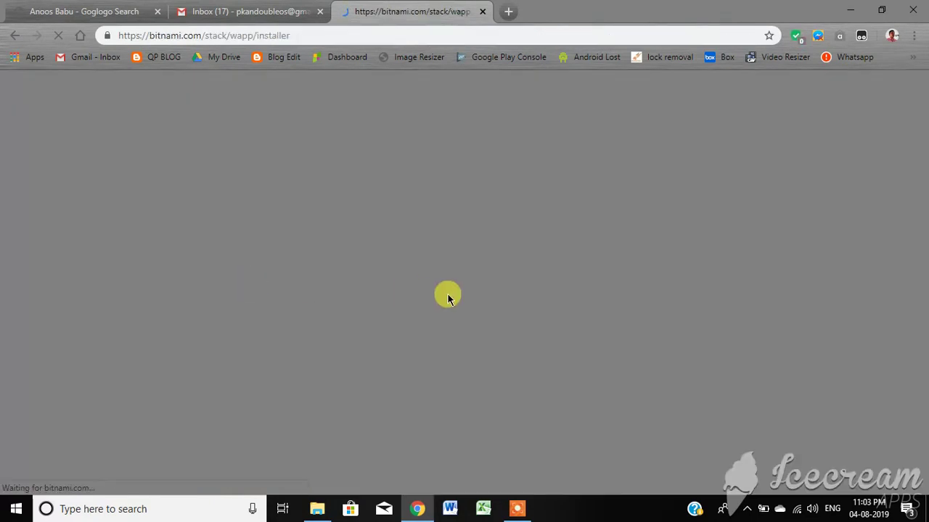
Step: Examine the Windows 64-bit installer versions offered on the Bitnami WAPP Stack download page
{"action": "scroll", "coordinate": [471, 324], "scroll_direction": "down", "scroll_amount": 3}
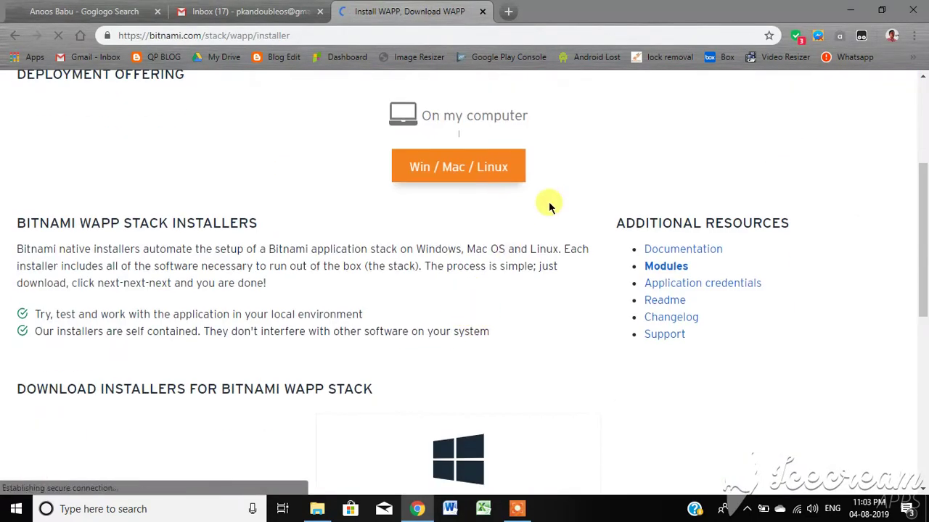
{"action": "scroll", "coordinate": [537, 203], "scroll_direction": "down", "scroll_amount": 1}
{"action": "scroll", "coordinate": [565, 223], "scroll_direction": "down", "scroll_amount": 3}
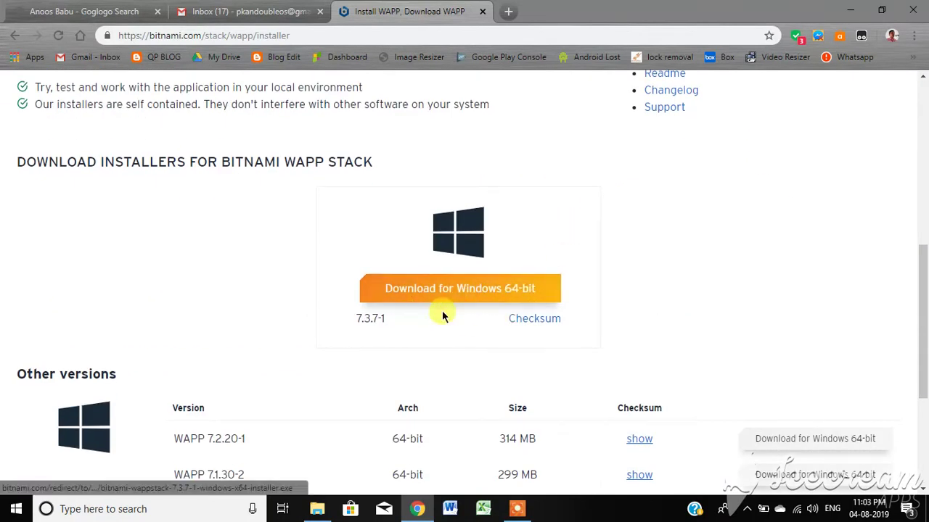
{"action": "scroll", "coordinate": [472, 283], "scroll_direction": "down", "scroll_amount": 2}
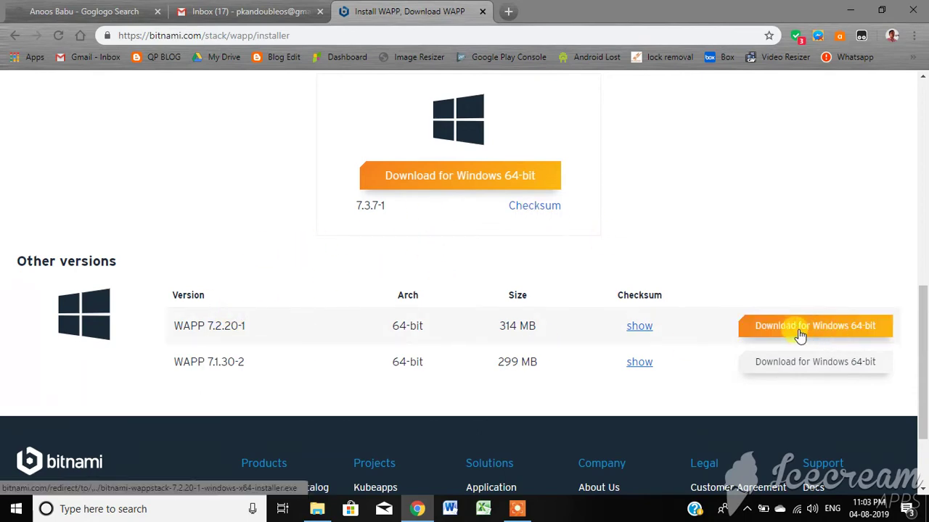
Step: Run the bitnami-wappstack-7.3.7-0-windows-x64-installer from the WAPP folder on the desktop and close the folder
{"action": "left_click", "coordinate": [851, 11]}
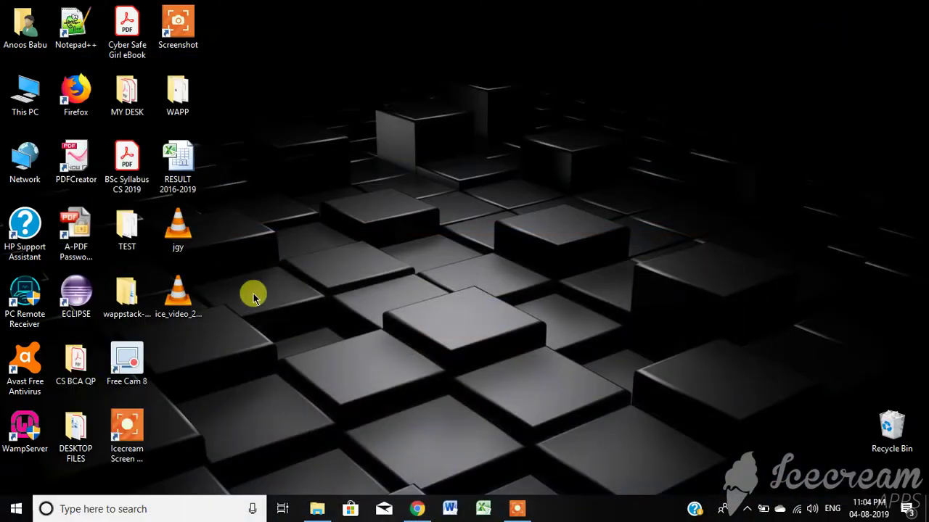
{"action": "double_click", "coordinate": [172, 87]}
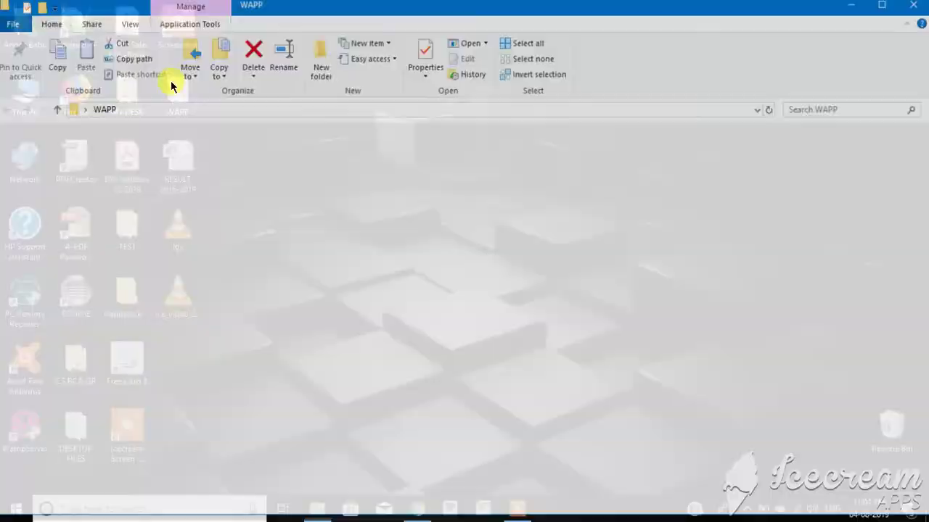
{"action": "left_click", "coordinate": [257, 199]}
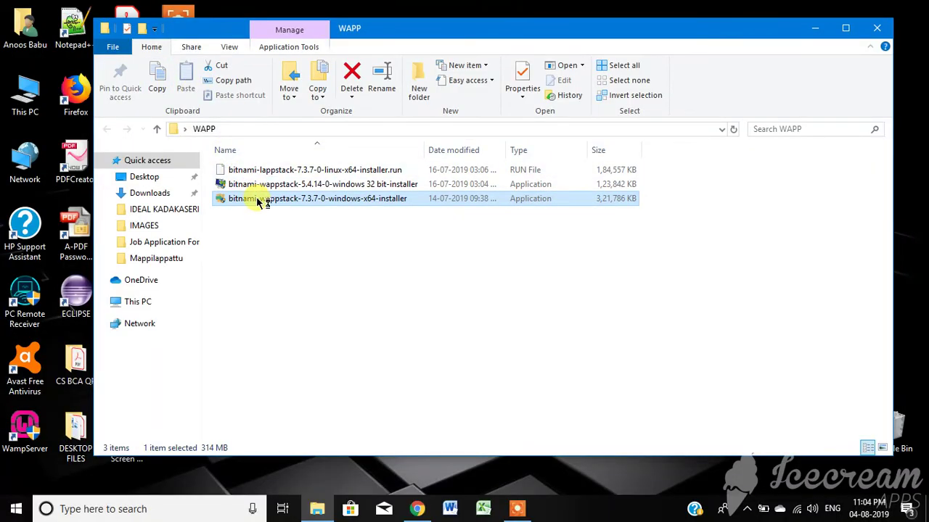
{"action": "left_click", "coordinate": [873, 28]}
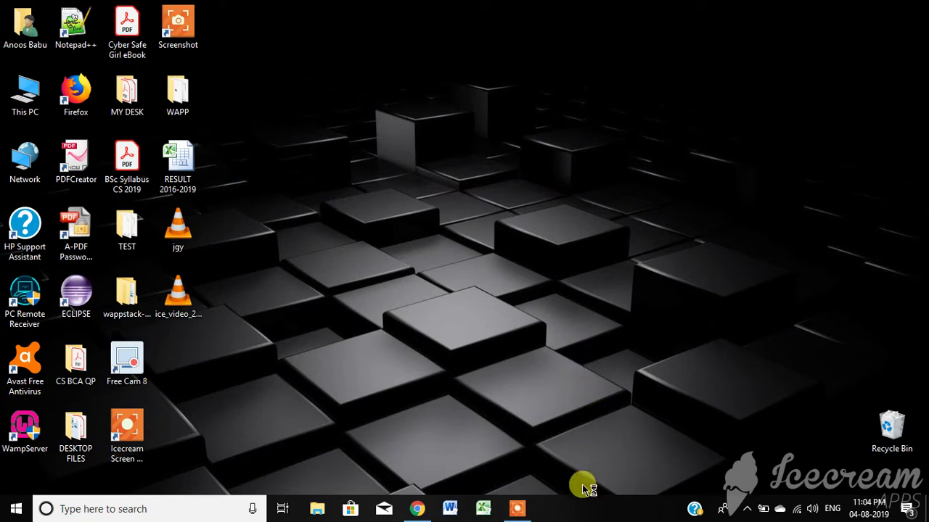
{"action": "mouse_move", "coordinate": [523, 514]}
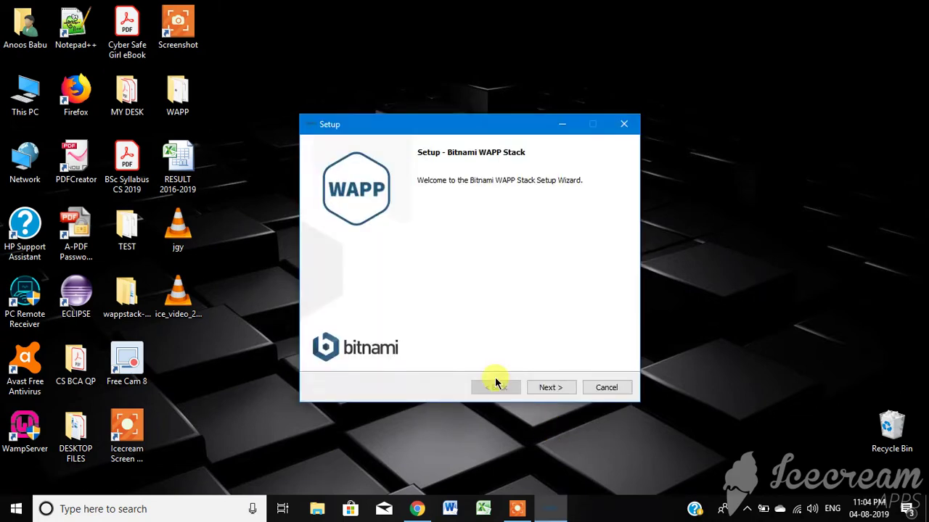
Step: Exclude Zend Framework, Symfony, CodeIgniter, CakePHP, Smarty and Laravel from the components to install, leaving only PhpPgAdmin
{"action": "left_click", "coordinate": [558, 388]}
{"action": "left_click", "coordinate": [313, 205]}
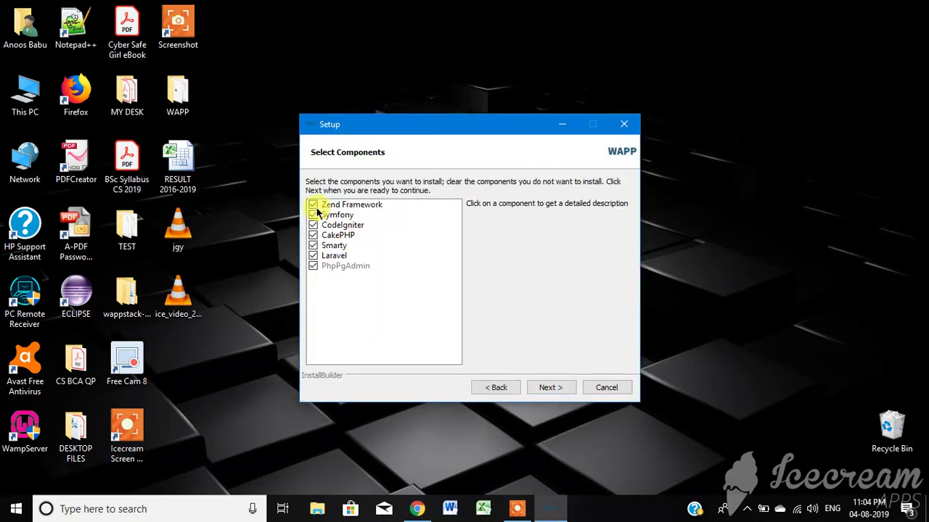
{"action": "left_click", "coordinate": [312, 215]}
{"action": "left_click", "coordinate": [312, 225]}
{"action": "left_click", "coordinate": [313, 236]}
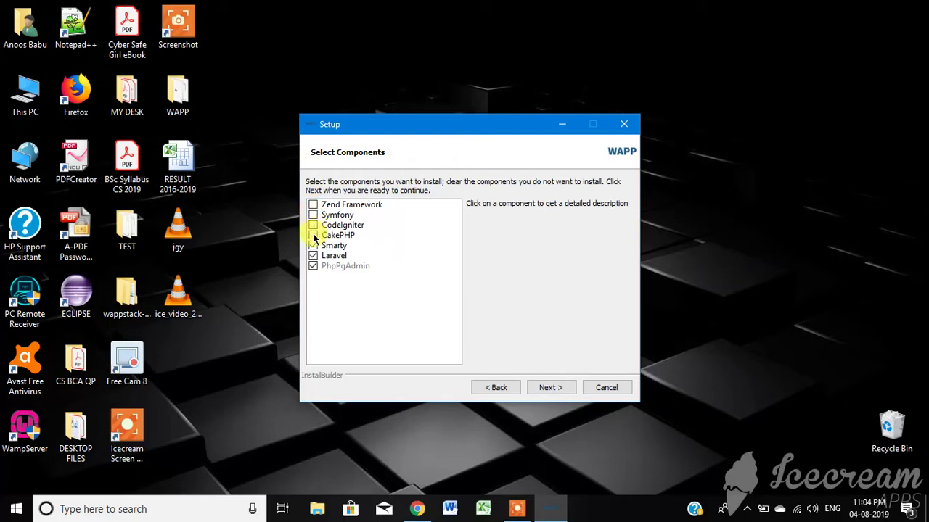
{"action": "left_click", "coordinate": [312, 245]}
{"action": "left_click", "coordinate": [313, 255]}
{"action": "left_click", "coordinate": [551, 389]}
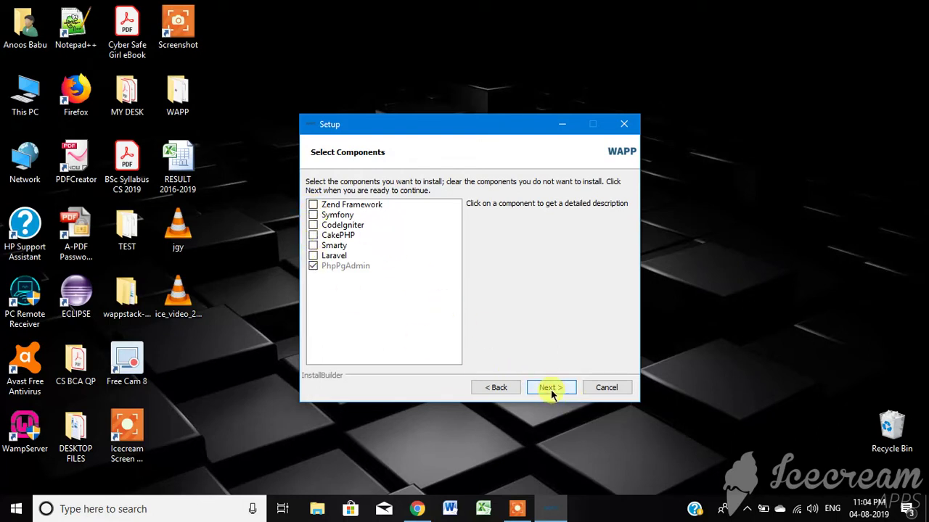
{"action": "left_click", "coordinate": [551, 389]}
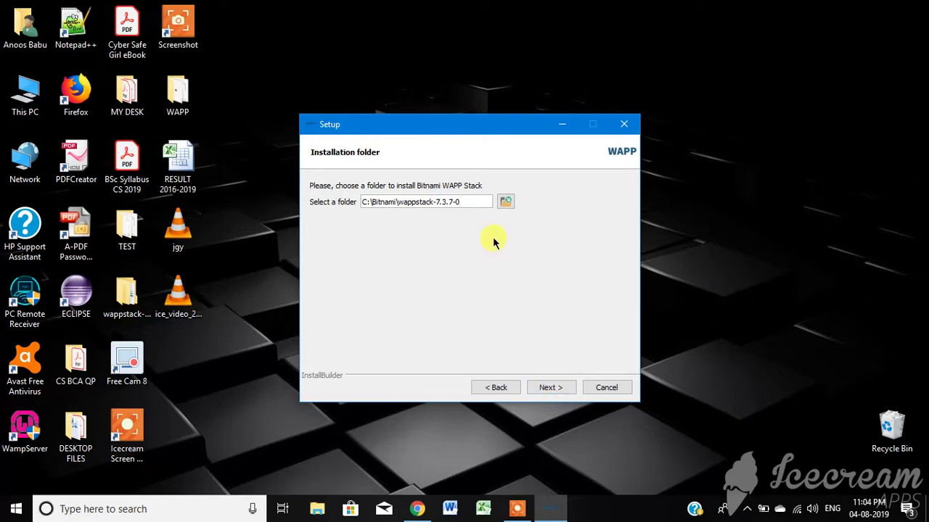
Step: Accept the installation folder C:\Bitnami\wappstack-7.3.7-0 and enter the PostgreSQL postgres user password in both password fields
{"action": "left_click", "coordinate": [552, 388]}
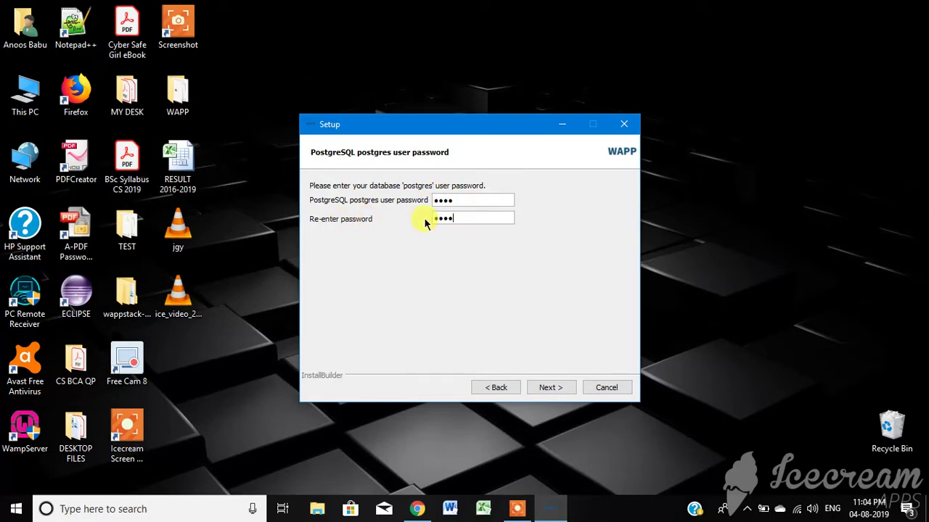
{"action": "left_click", "coordinate": [553, 388]}
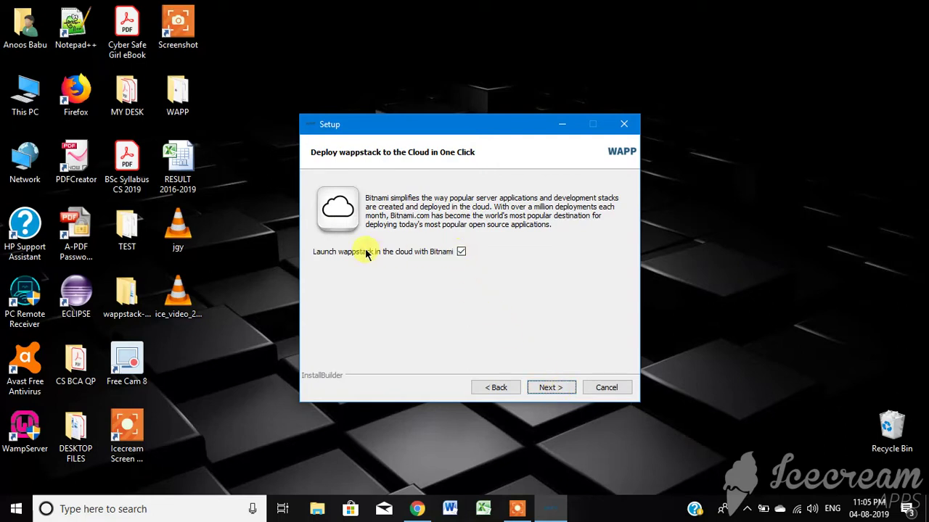
Step: Turn off launching wappstack in the cloud with Bitnami and start the installation
{"action": "left_click", "coordinate": [460, 253]}
{"action": "left_click", "coordinate": [552, 387]}
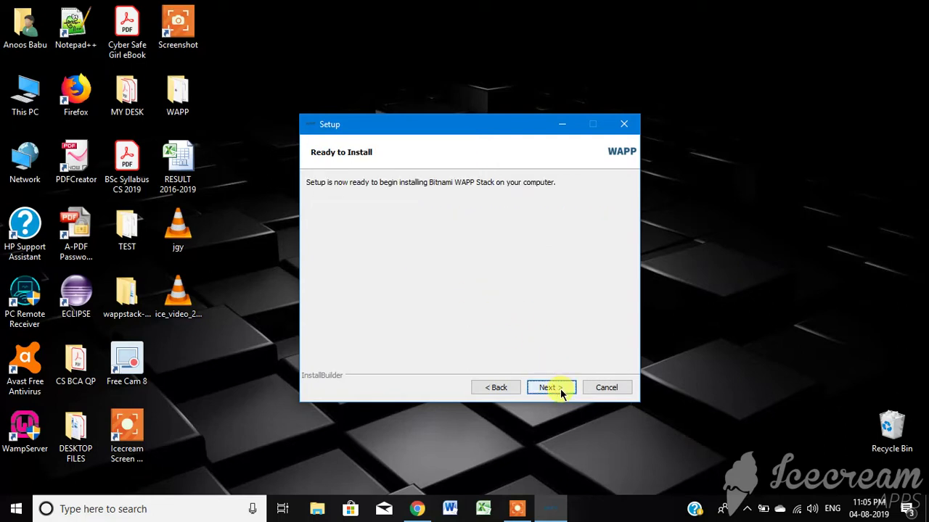
{"action": "left_click", "coordinate": [551, 387]}
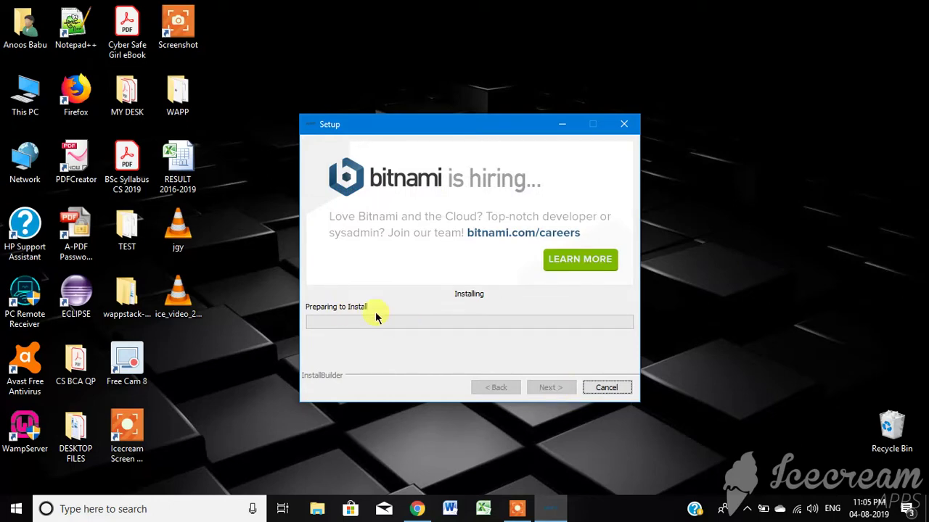
{"action": "left_click", "coordinate": [523, 512]}
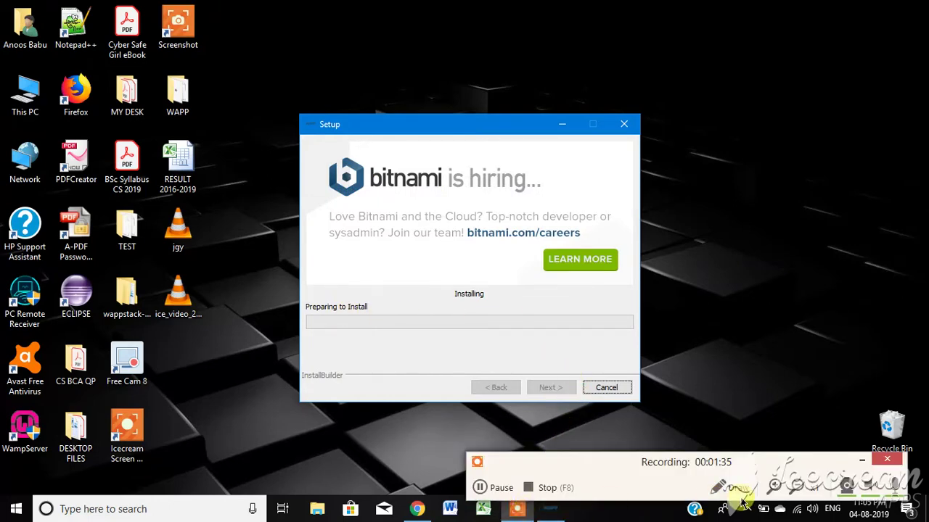
{"action": "left_click", "coordinate": [499, 489]}
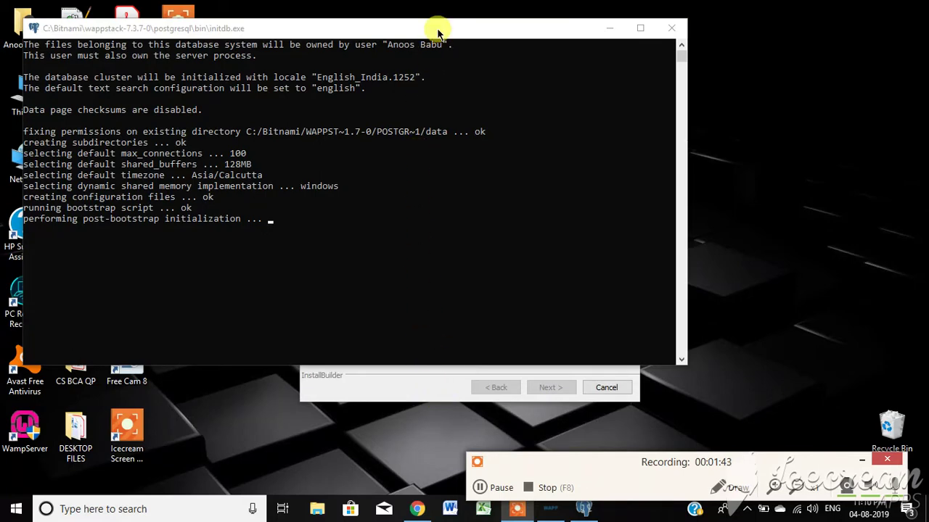
{"action": "left_click_drag", "start_coordinate": [440, 29], "coordinate": [479, 26]}
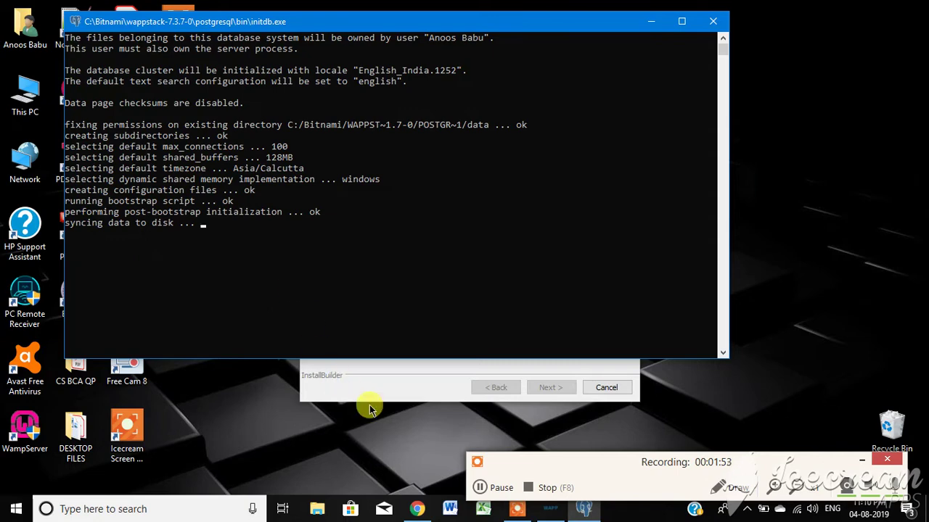
{"action": "left_click", "coordinate": [504, 492]}
{"action": "left_click", "coordinate": [506, 492]}
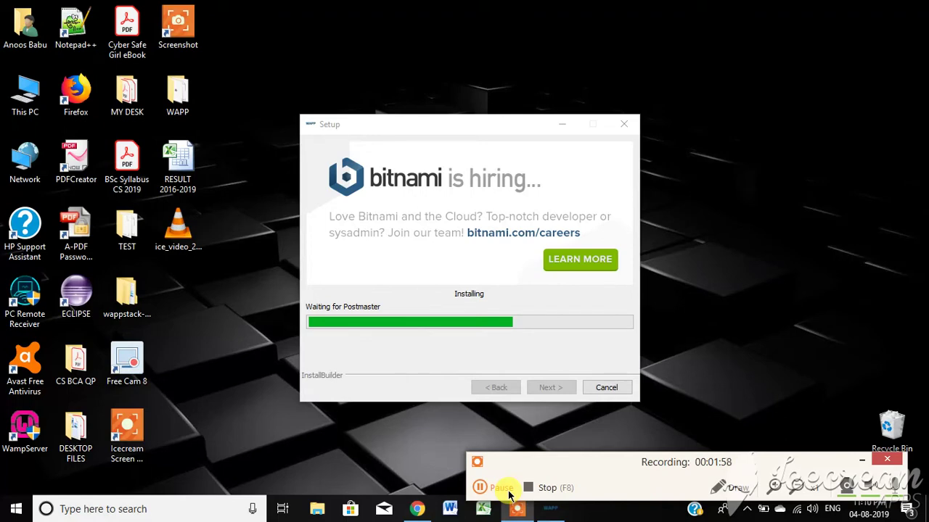
{"action": "left_click", "coordinate": [509, 492]}
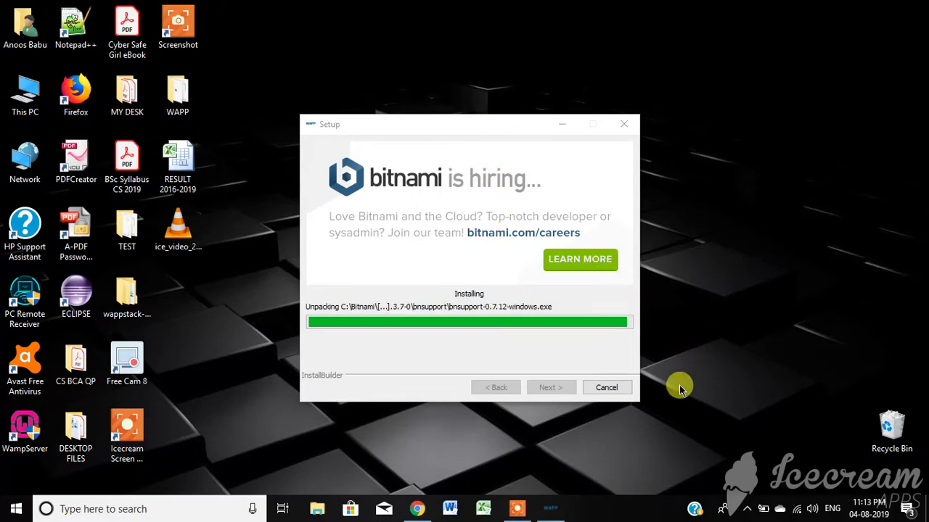
{"action": "left_click", "coordinate": [458, 130]}
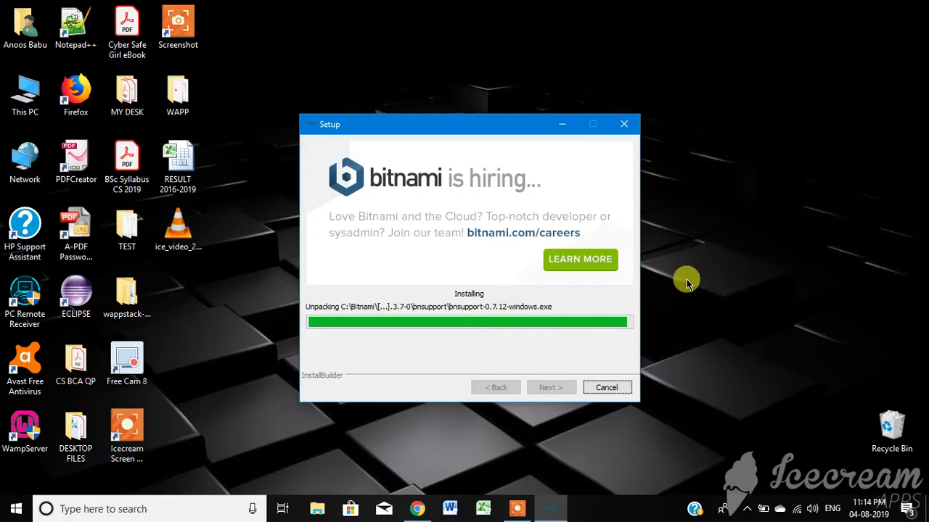
{"action": "left_click_drag", "start_coordinate": [513, 124], "coordinate": [490, 67]}
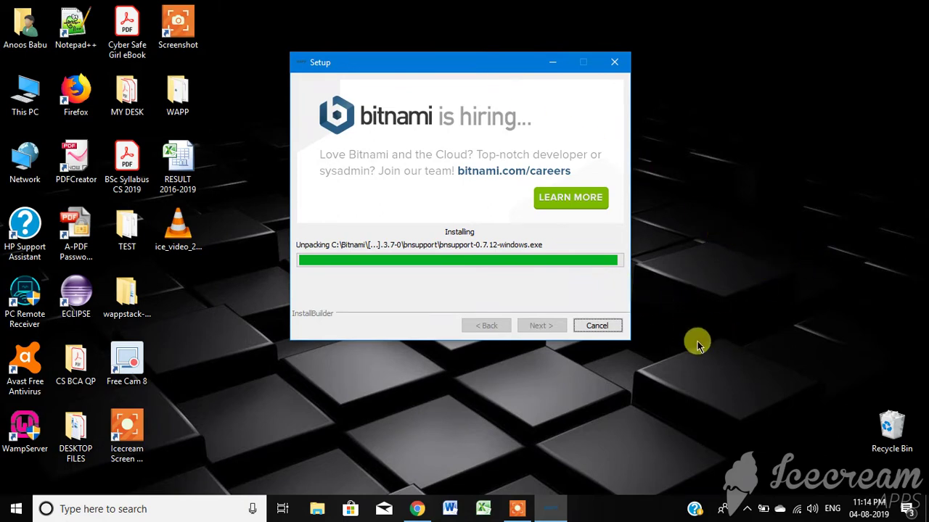
{"action": "mouse_move", "coordinate": [550, 508]}
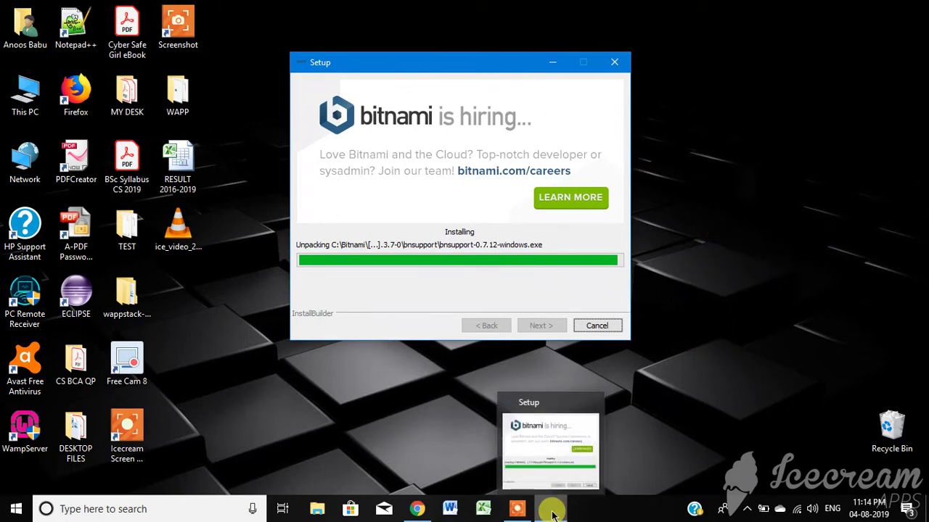
{"action": "mouse_move", "coordinate": [521, 512]}
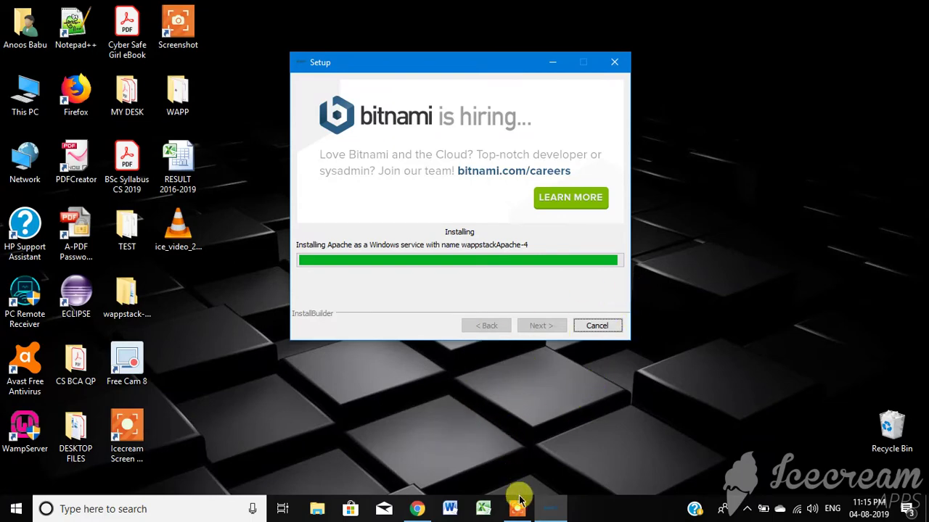
{"action": "mouse_move", "coordinate": [522, 509]}
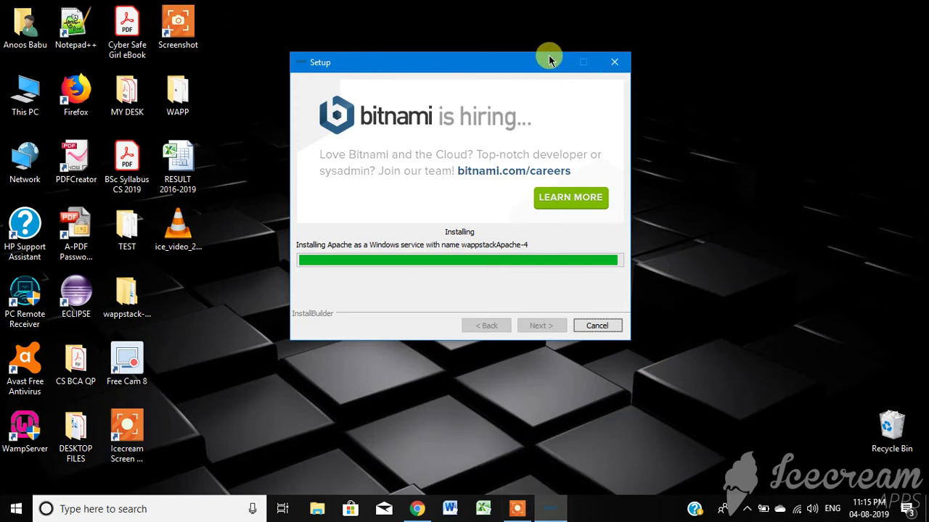
{"action": "left_click_drag", "start_coordinate": [513, 64], "coordinate": [583, 49]}
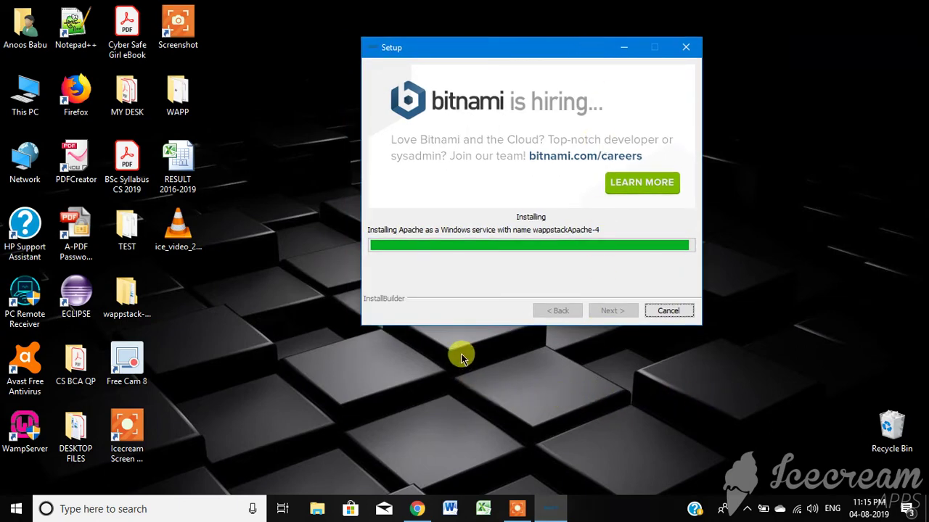
{"action": "left_click", "coordinate": [520, 509]}
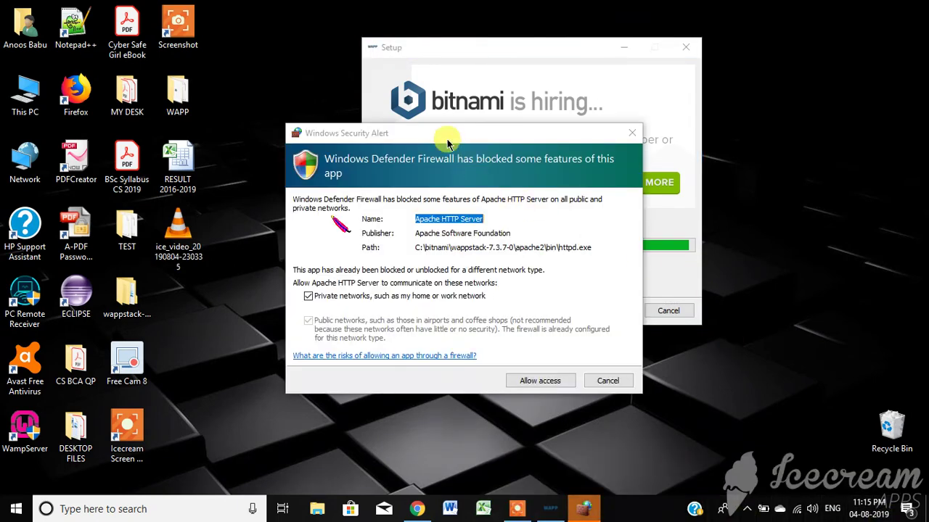
Step: Allow Apache HTTP Server to communicate on private networks through Windows Defender Firewall
{"action": "left_click_drag", "start_coordinate": [449, 137], "coordinate": [440, 98]}
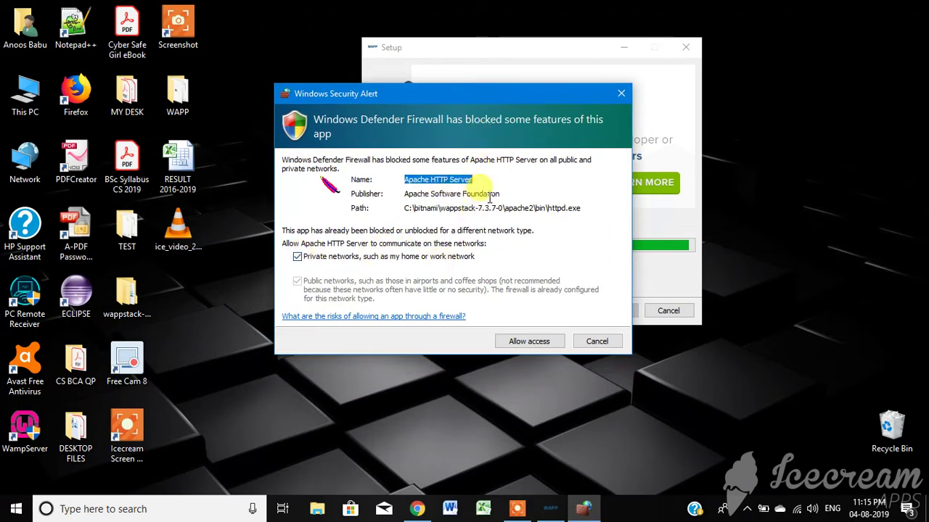
{"action": "left_click", "coordinate": [529, 342]}
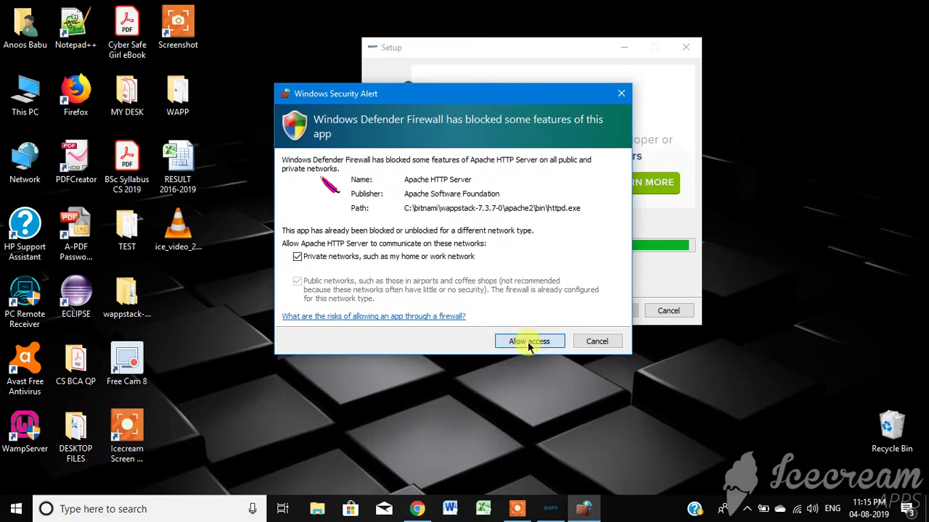
{"action": "left_click", "coordinate": [529, 342]}
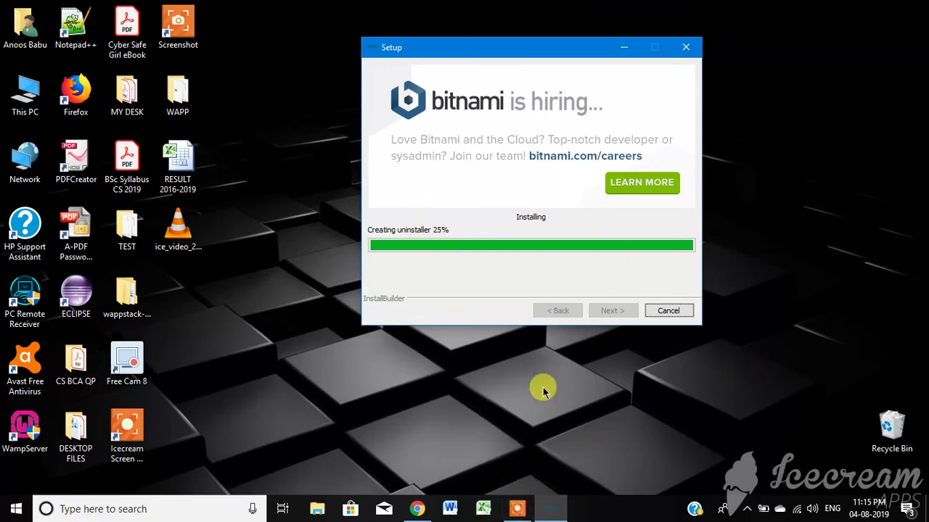
Step: Finish the completed setup wizard with the option to launch Bitnami WAPP Stack kept on
{"action": "left_click", "coordinate": [521, 511]}
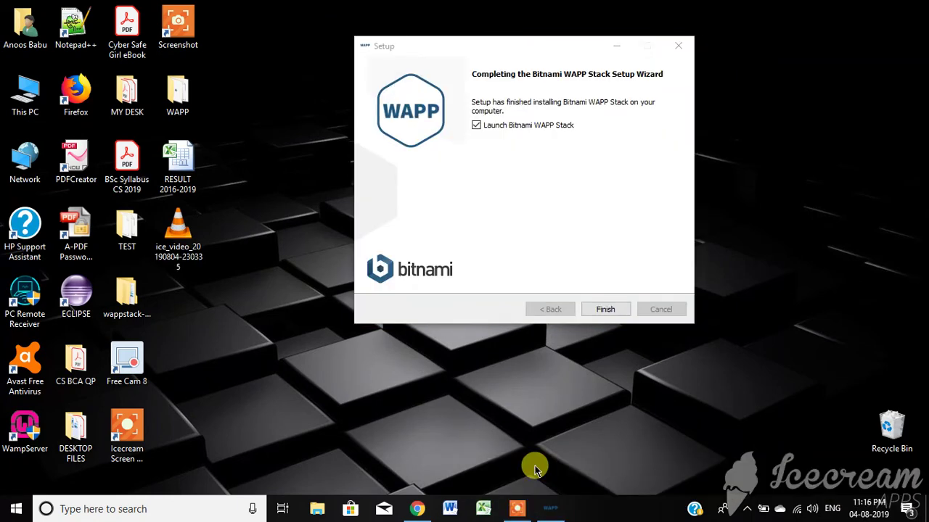
{"action": "left_click", "coordinate": [595, 222]}
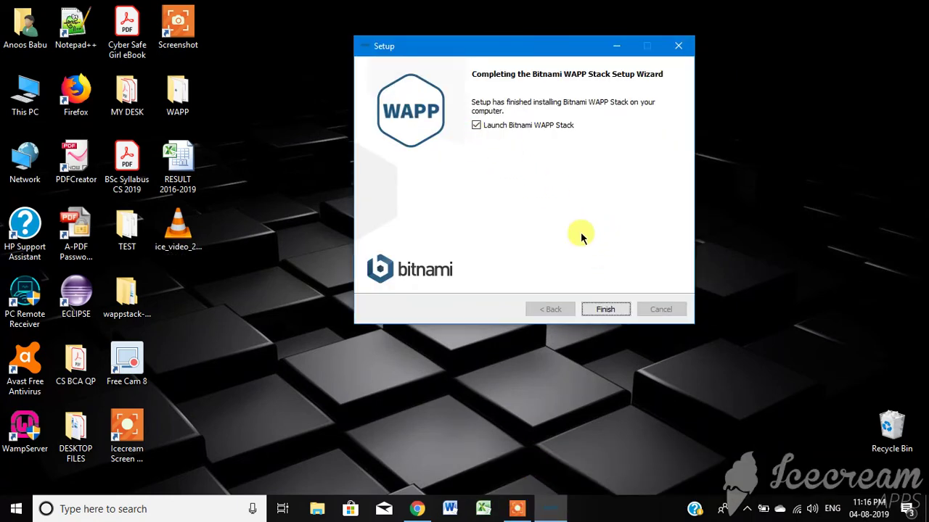
{"action": "left_click", "coordinate": [606, 309]}
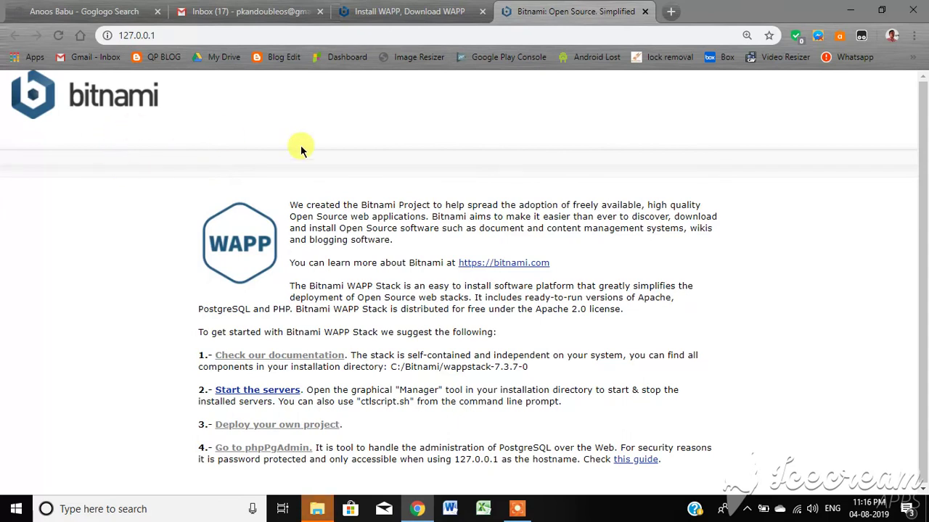
Step: Open localhost in a new browser tab to load the WAPP start page
{"action": "left_click", "coordinate": [671, 11]}
{"action": "type", "text": "localhost"}
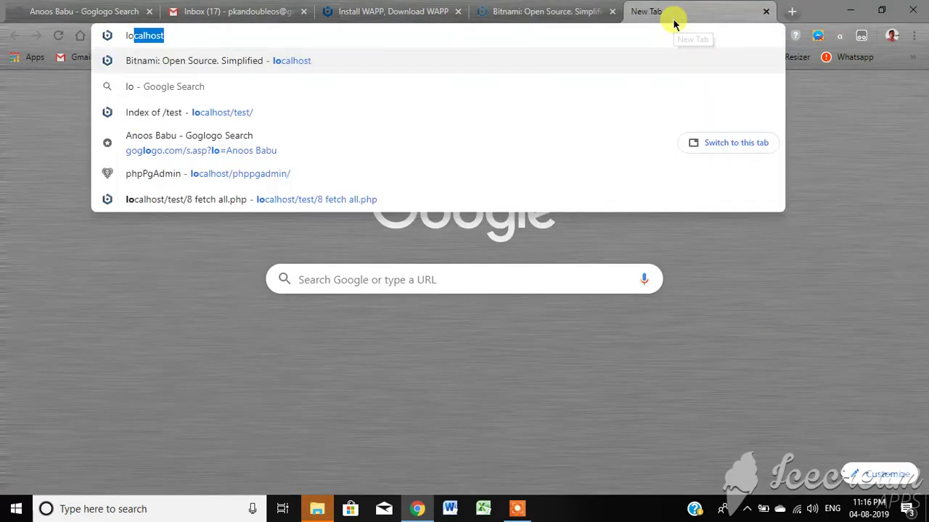
{"action": "key", "text": "Return"}
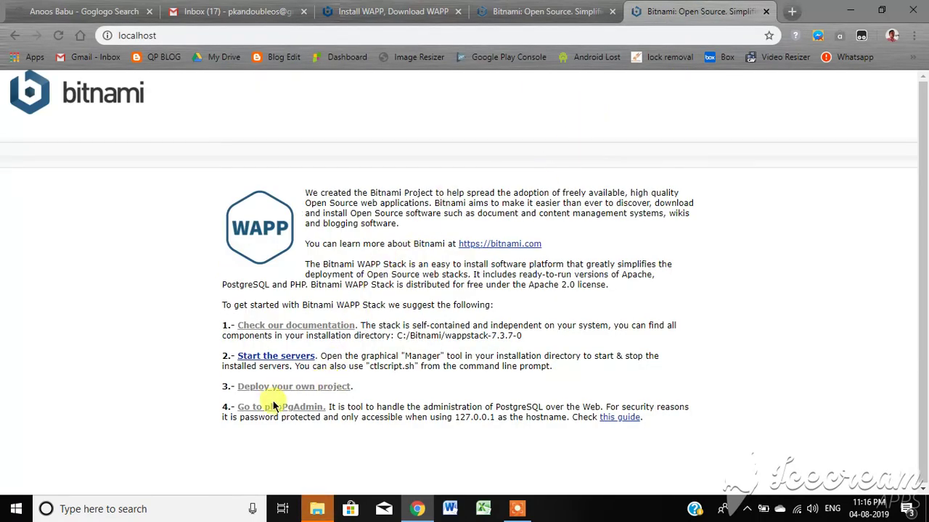
Step: Open phpPgAdmin from the localhost start page, and revisit the 127.0.0.1 page before returning to phpPgAdmin
{"action": "left_click", "coordinate": [276, 411]}
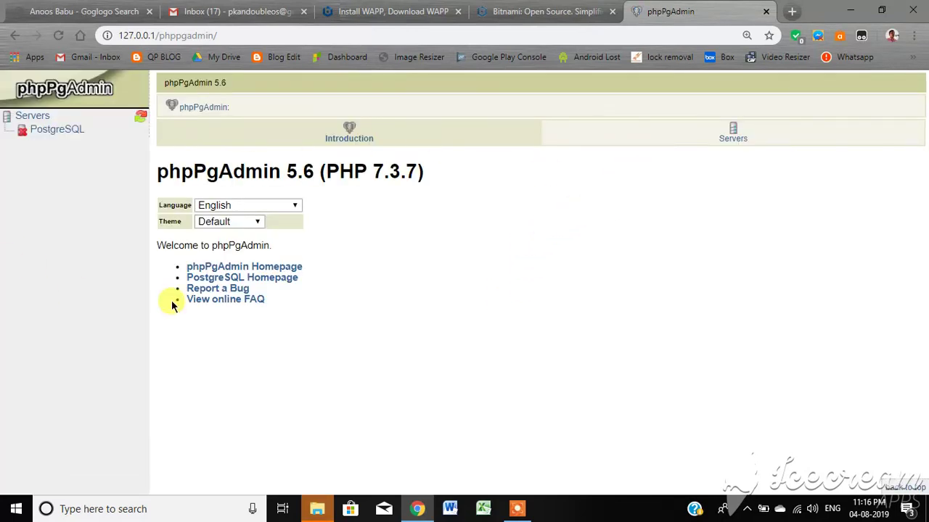
{"action": "mouse_move", "coordinate": [516, 513]}
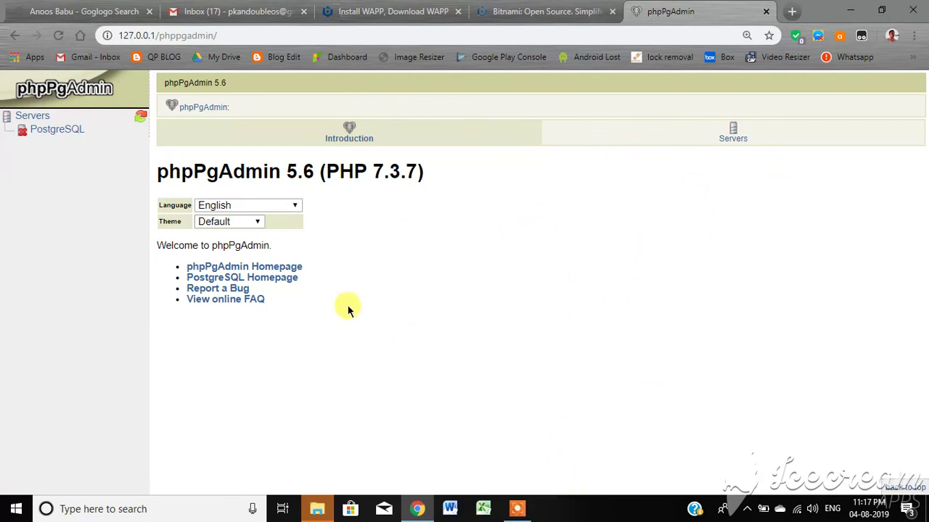
{"action": "left_click", "coordinate": [520, 7]}
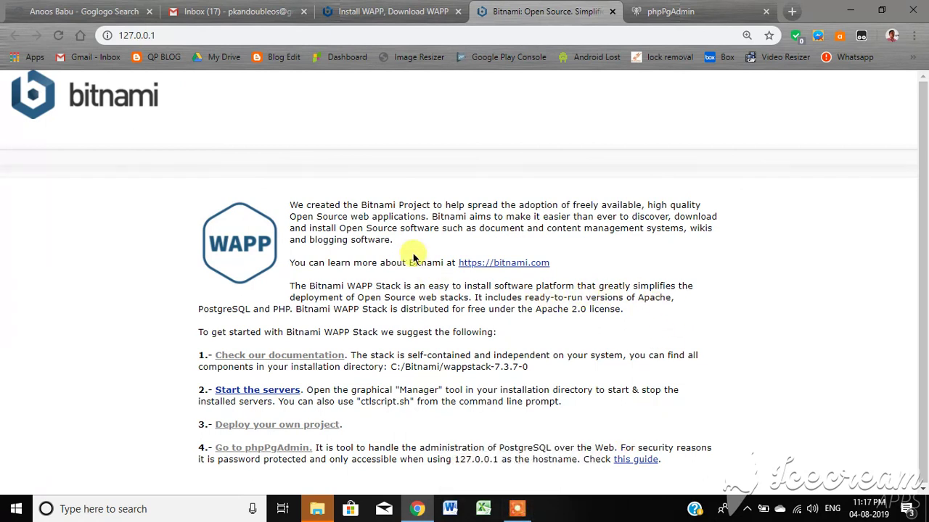
{"action": "left_click", "coordinate": [665, 9]}
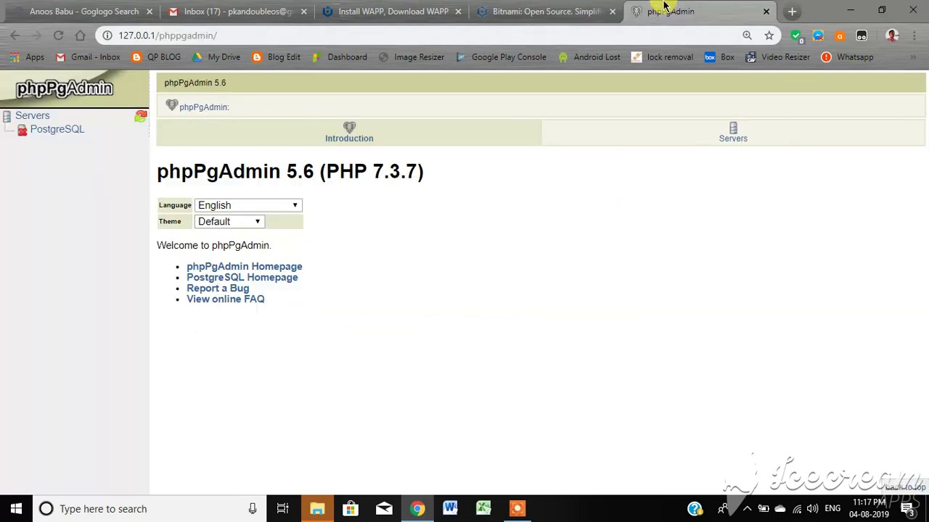